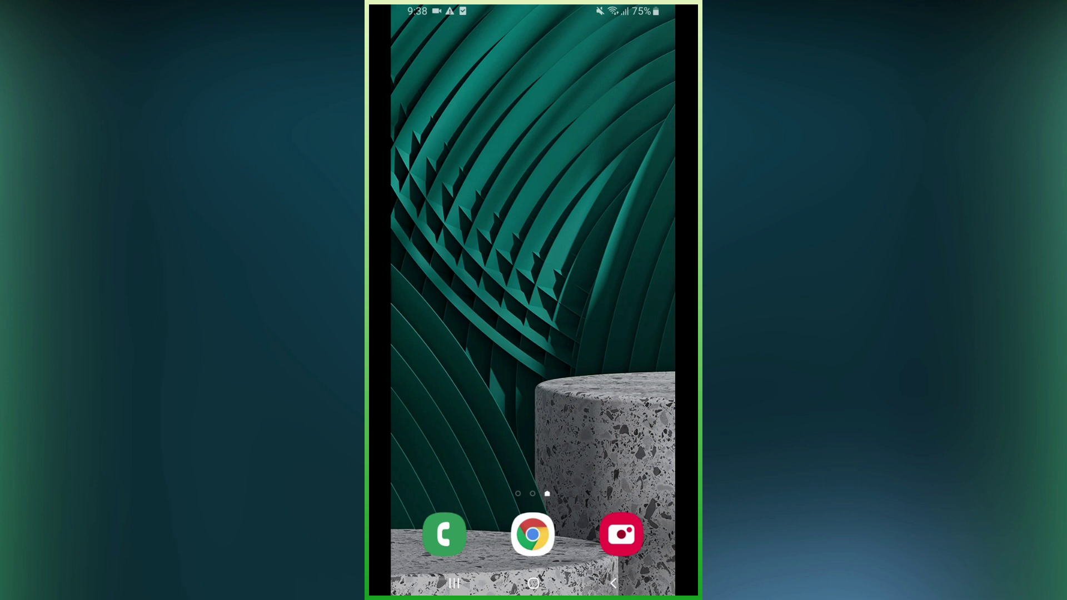
- Swipe up on the home screen to reveal the app drawer
left_click_drag(533, 444, 532, 222)
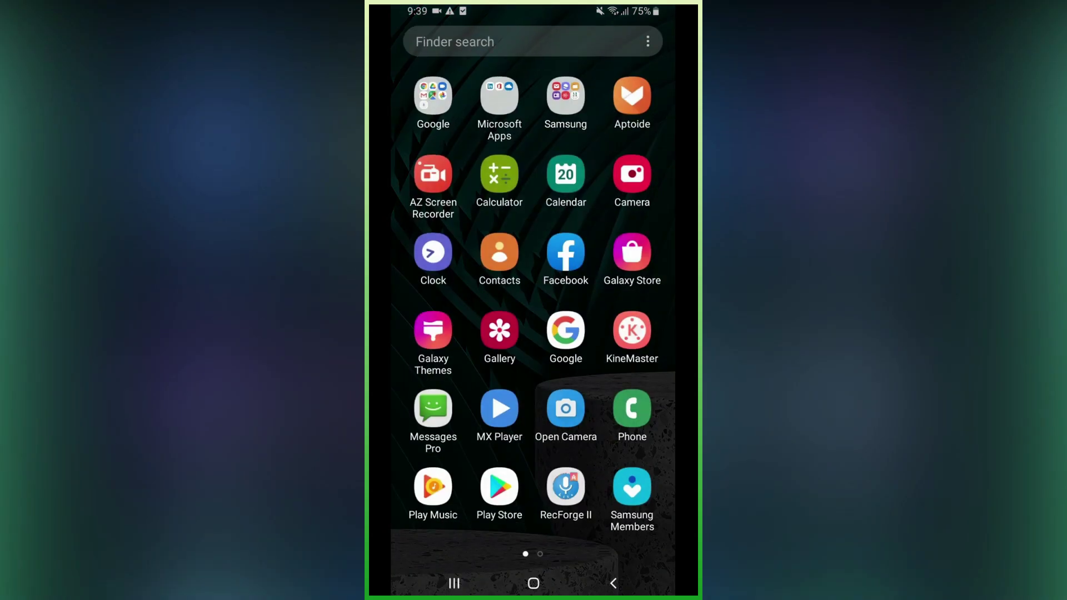
- Launch Google Play, choose Sign in, then Create account for myself
left_click(499, 486)
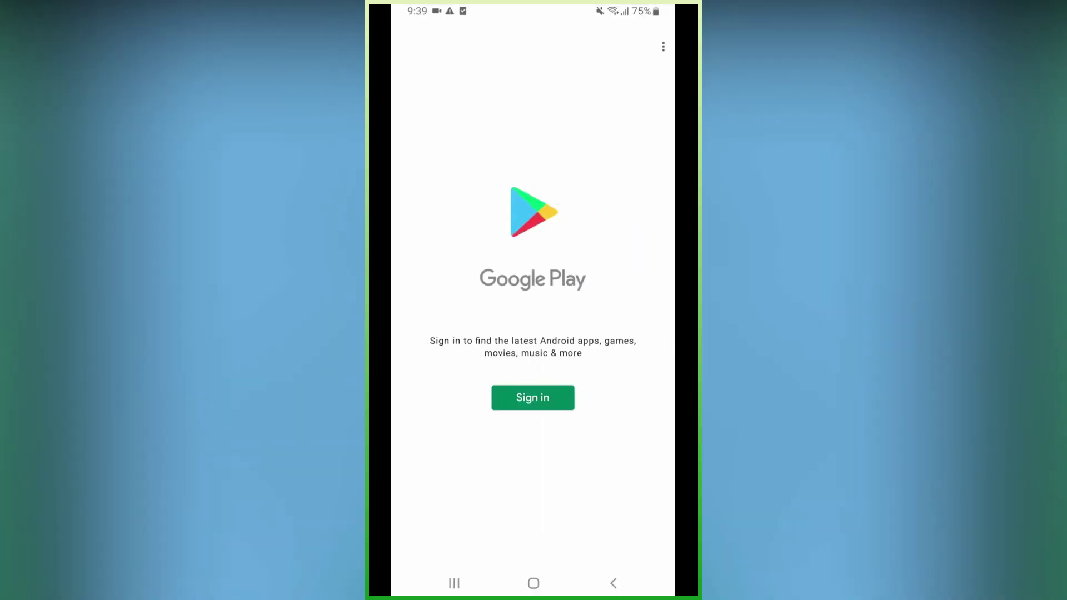
left_click(532, 397)
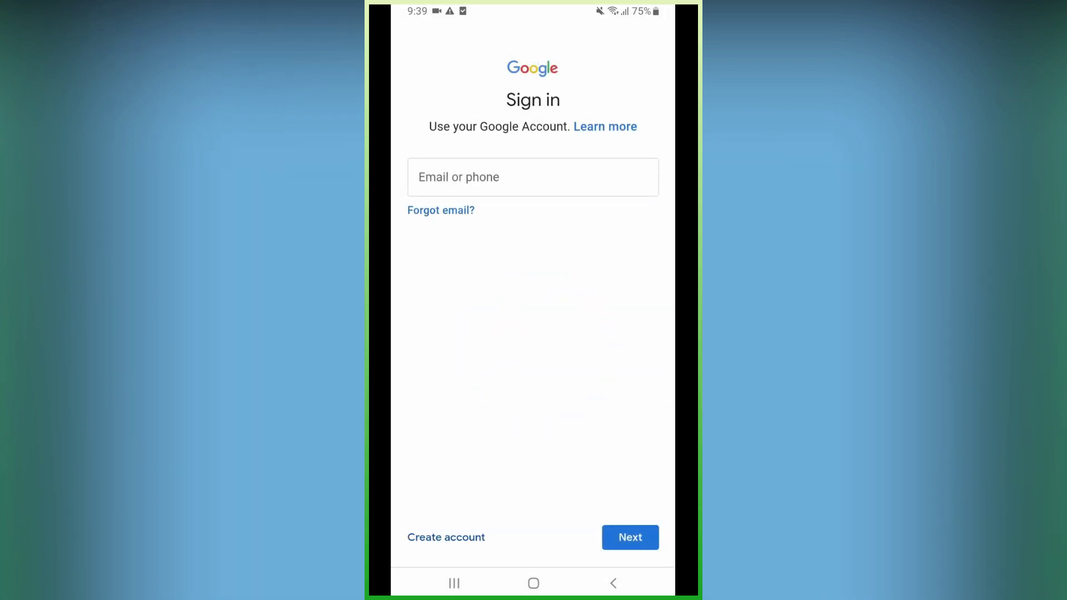
left_click(445, 536)
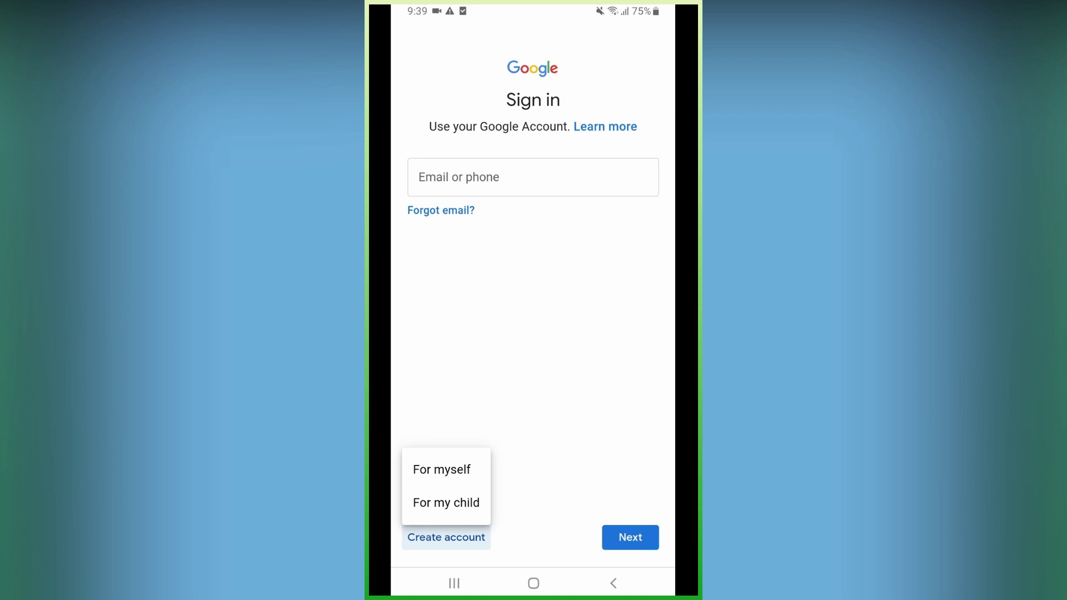
left_click(441, 469)
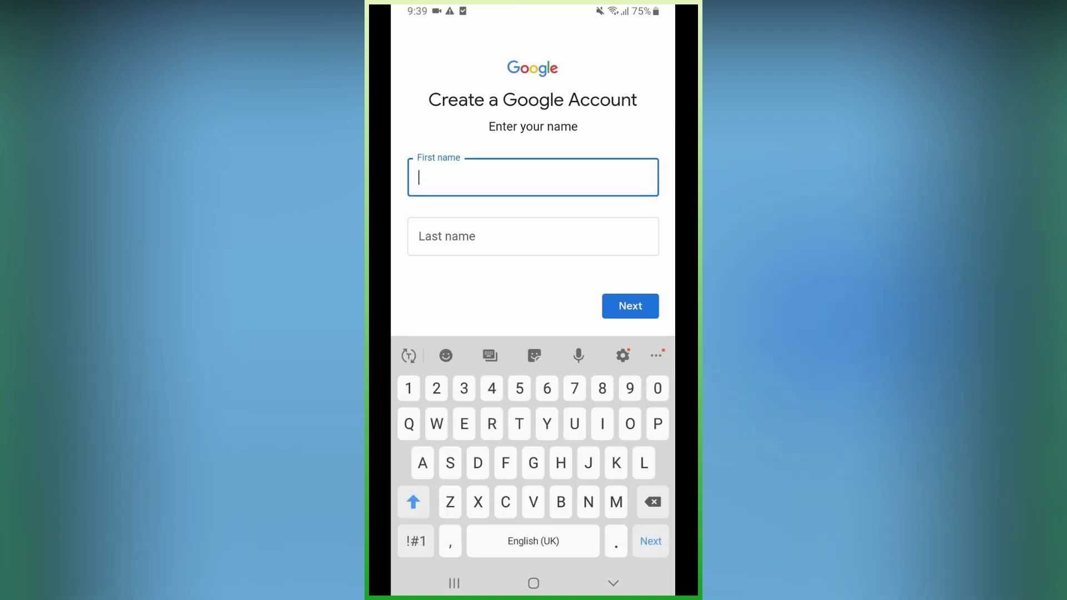
left_click(413, 502)
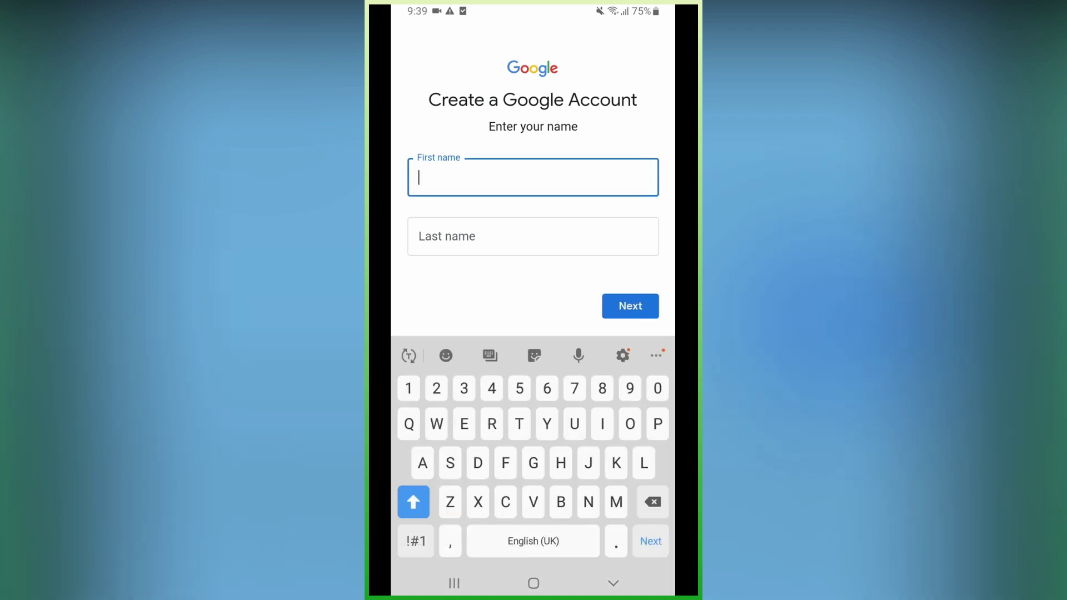
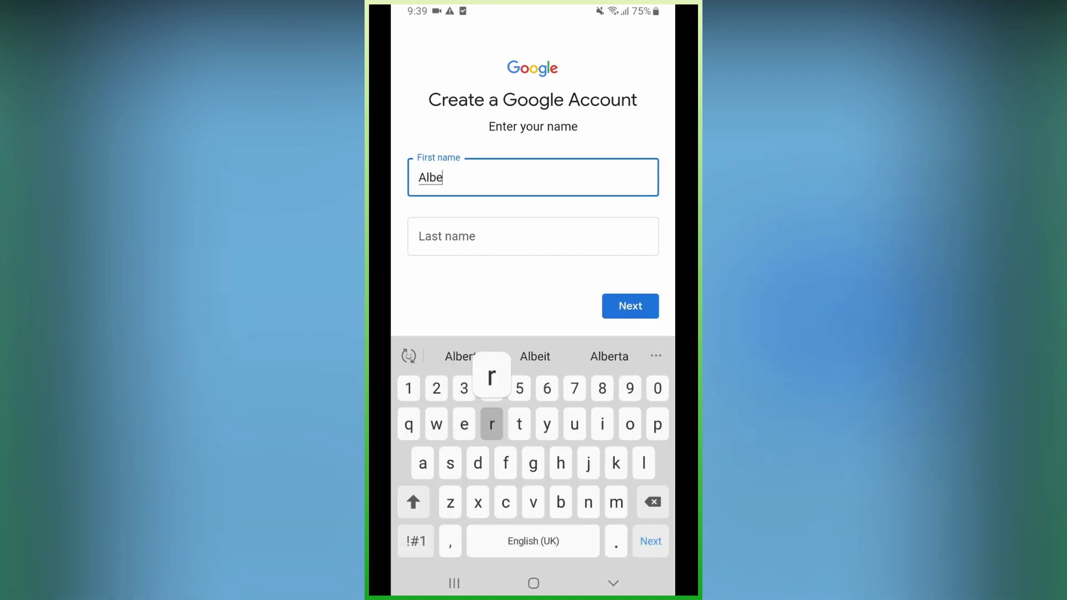
left_click(532, 236)
left_click(413, 502)
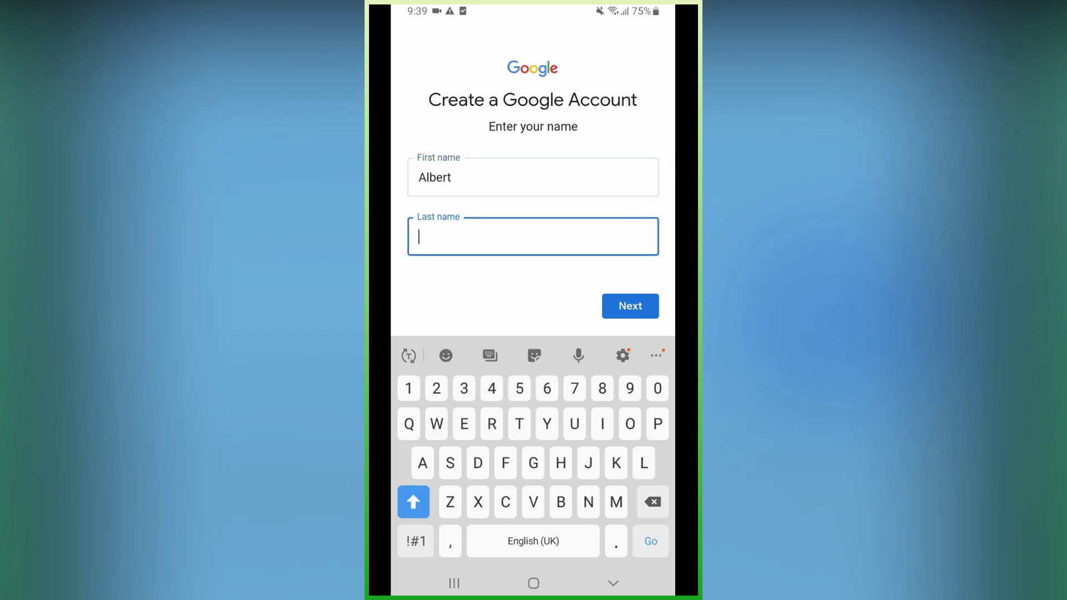
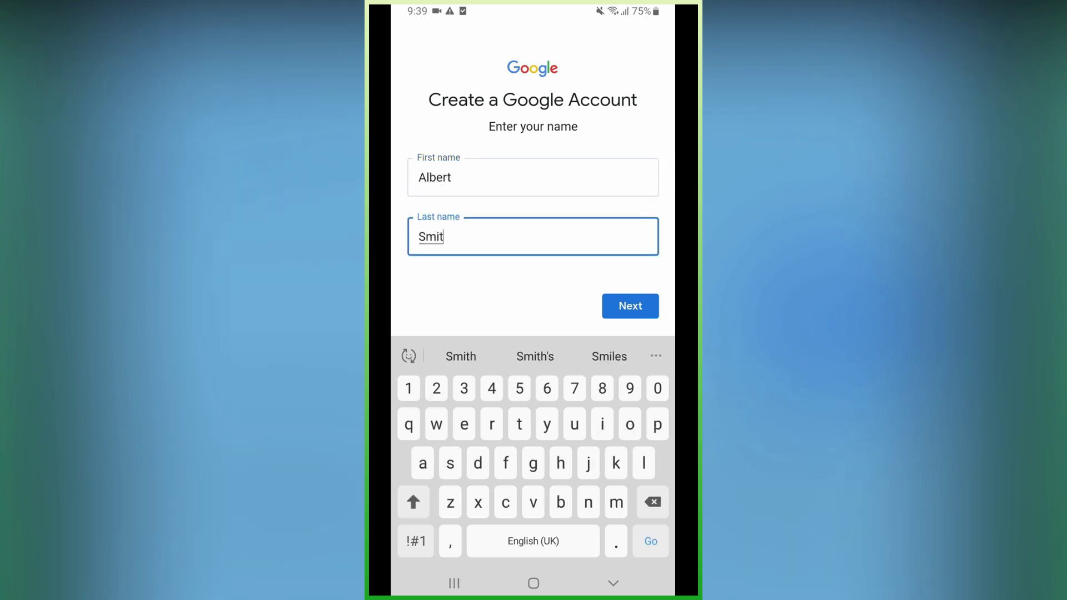
key("Return")
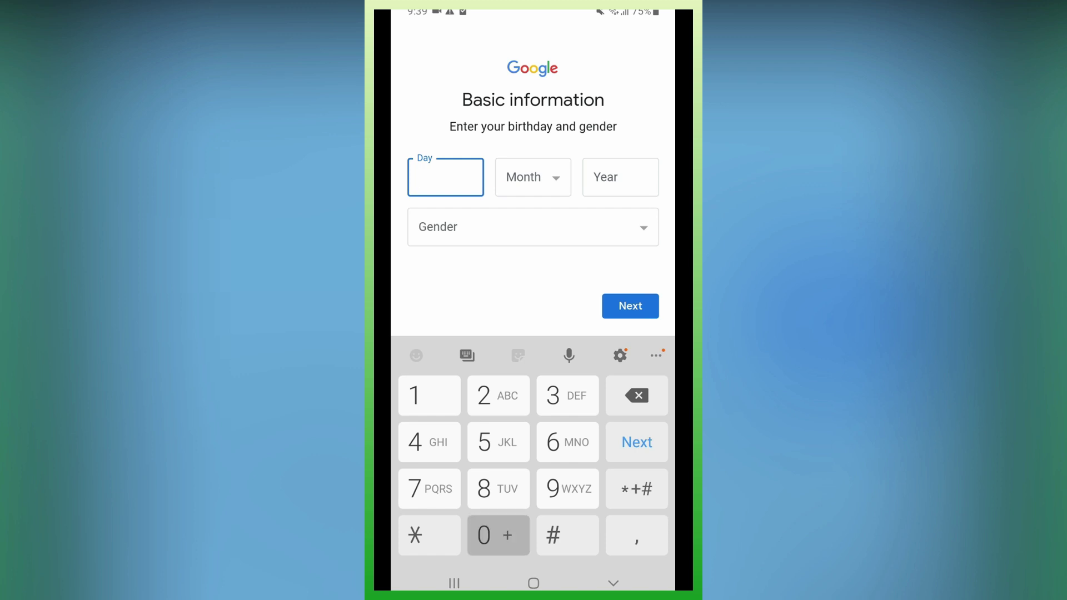
- Enter birthday 01 January 2000 and gender Male, then continue
type("01")
key("Tab")
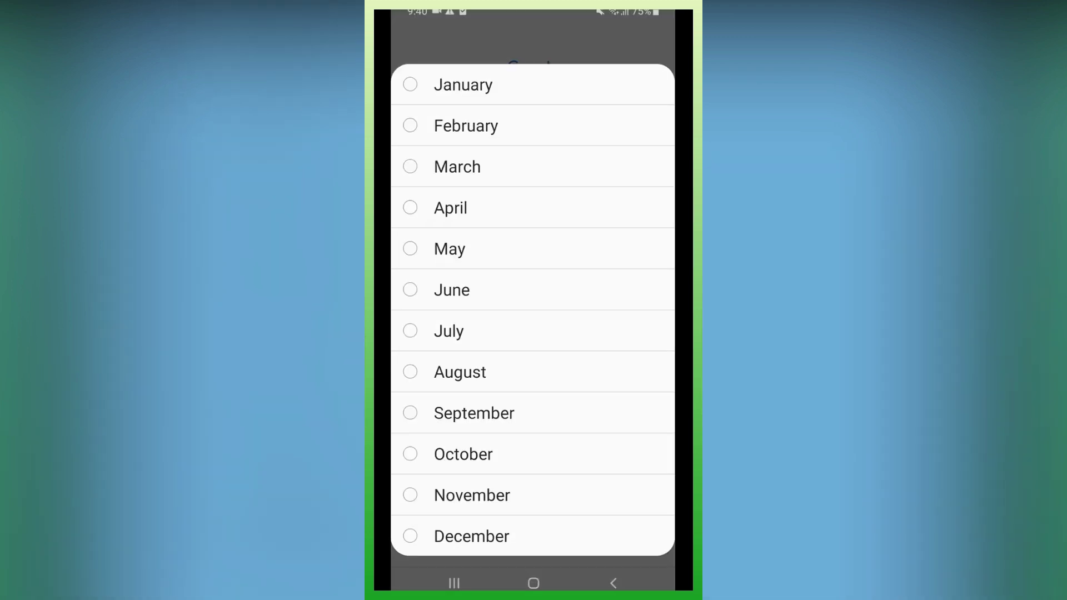
left_click(463, 85)
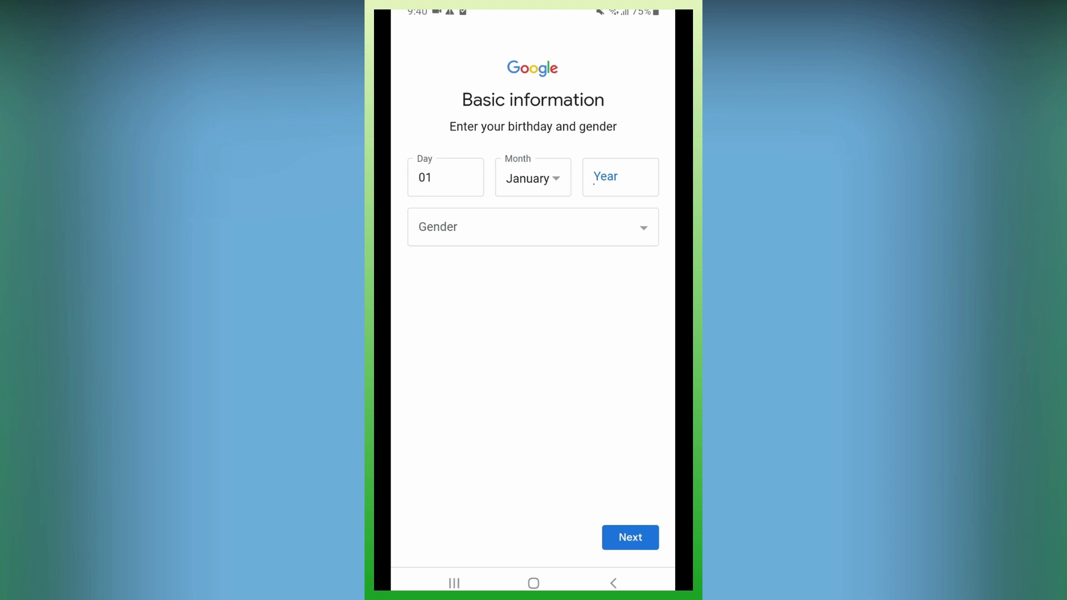
type("20")
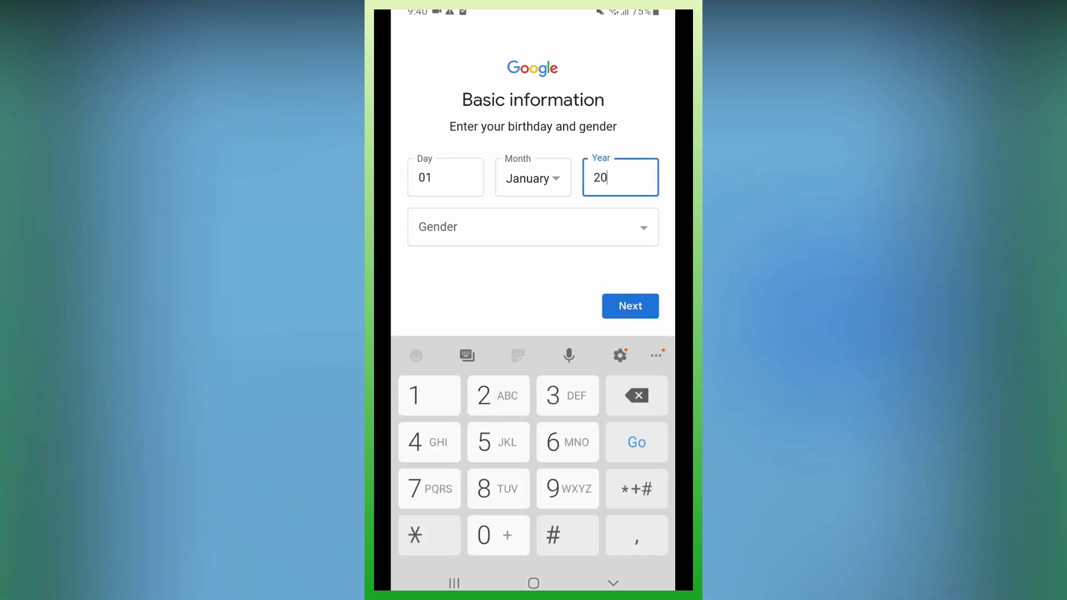
type("00")
key("Tab")
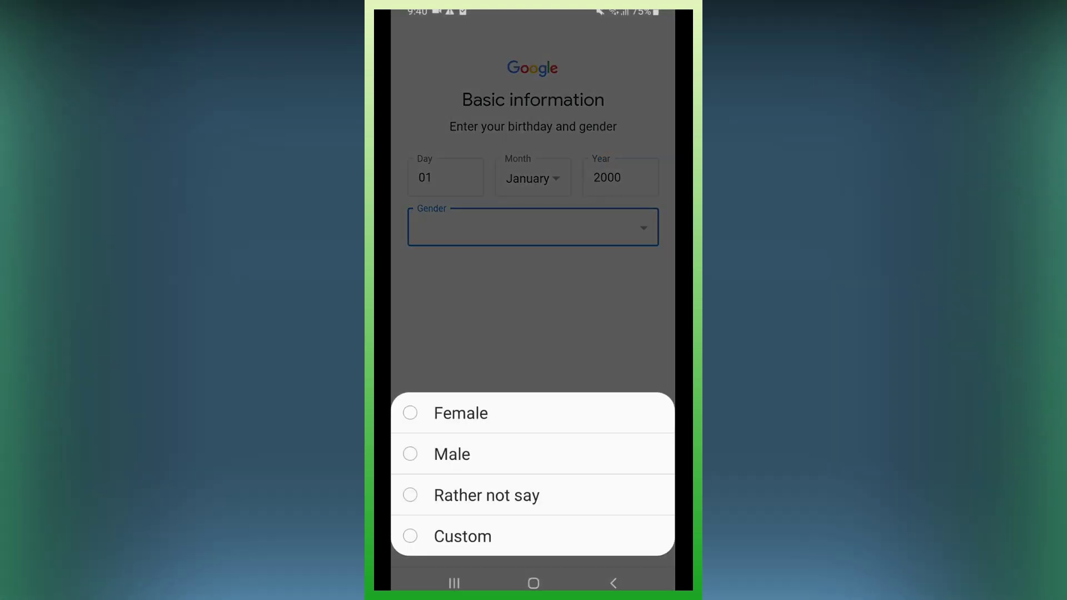
left_click(452, 454)
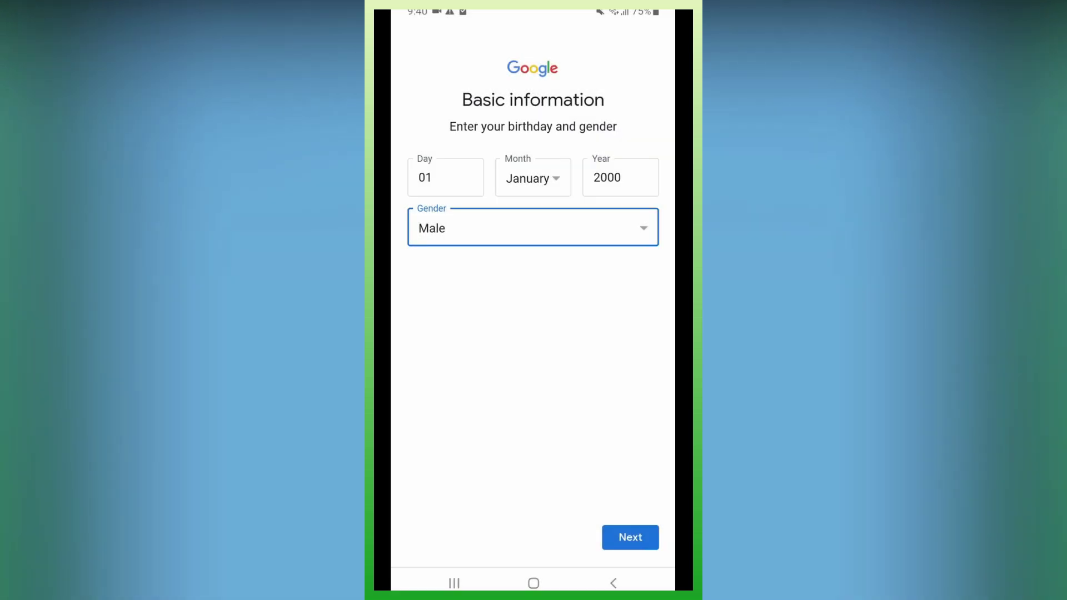
left_click(630, 537)
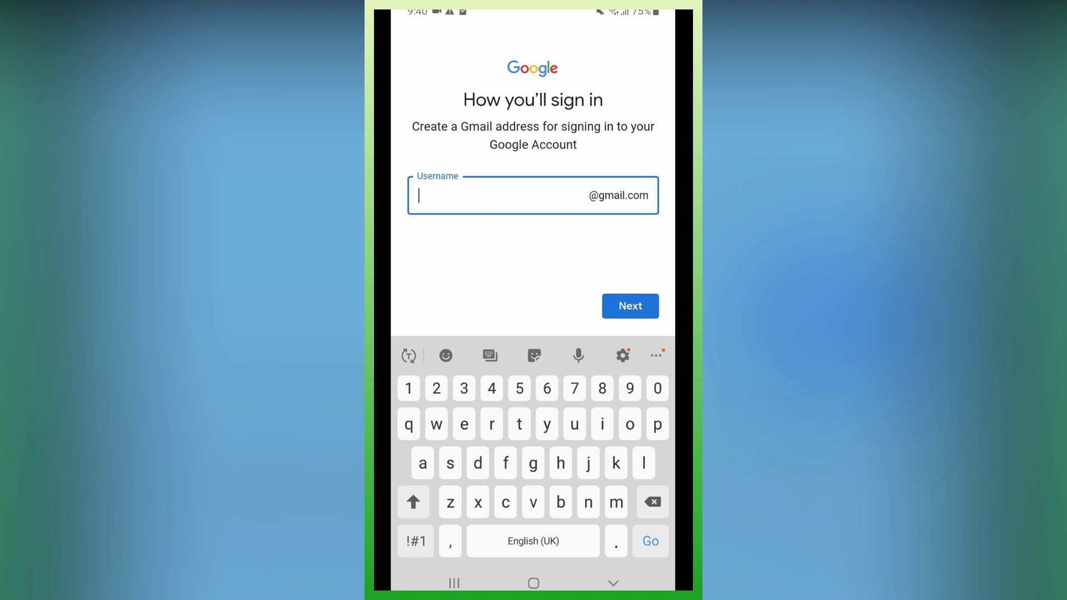
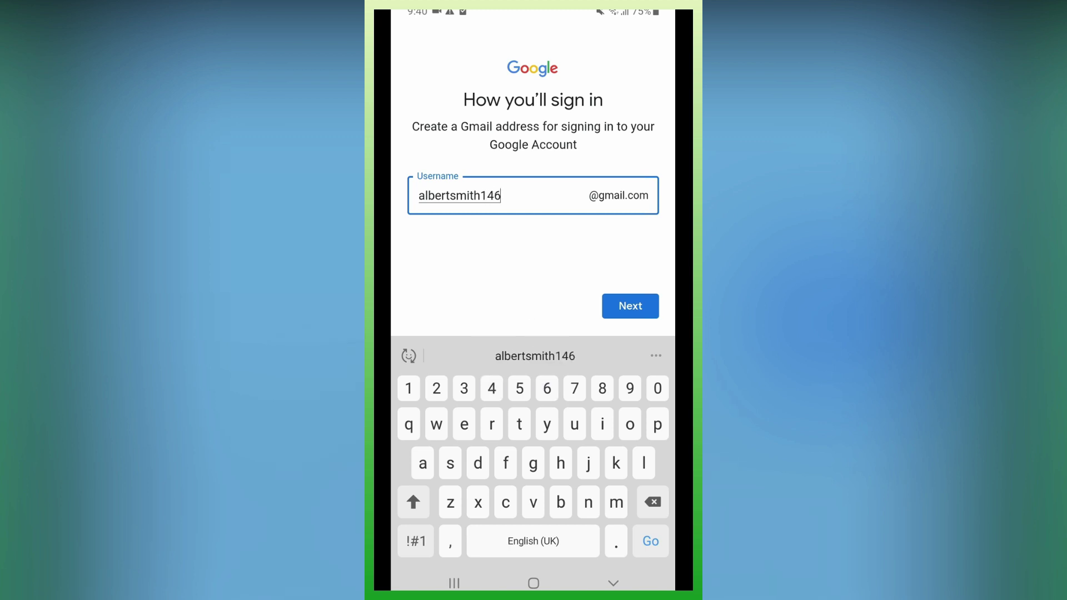
key("Return")
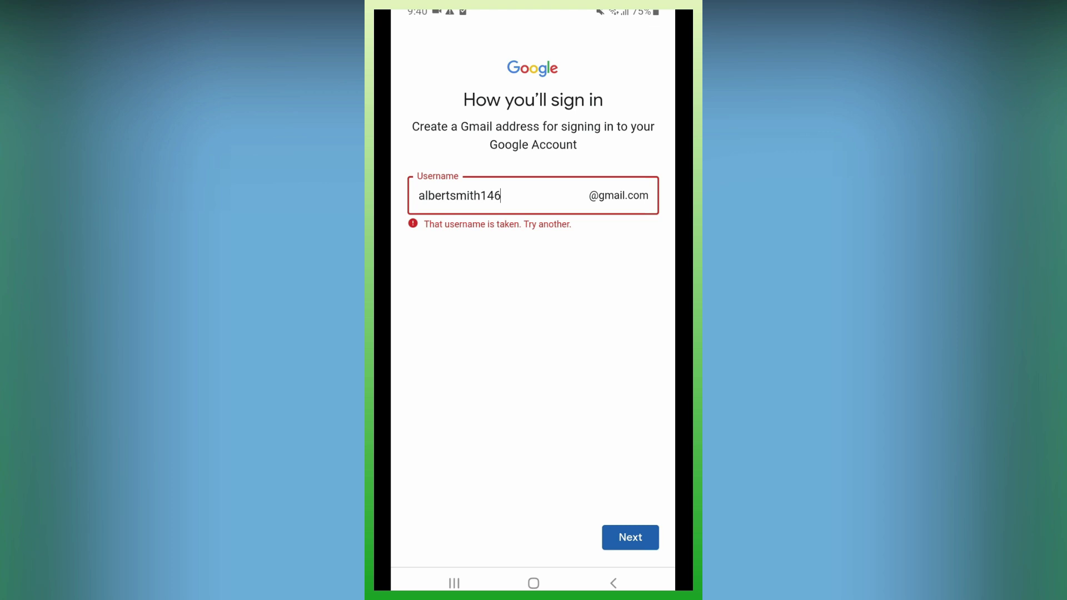
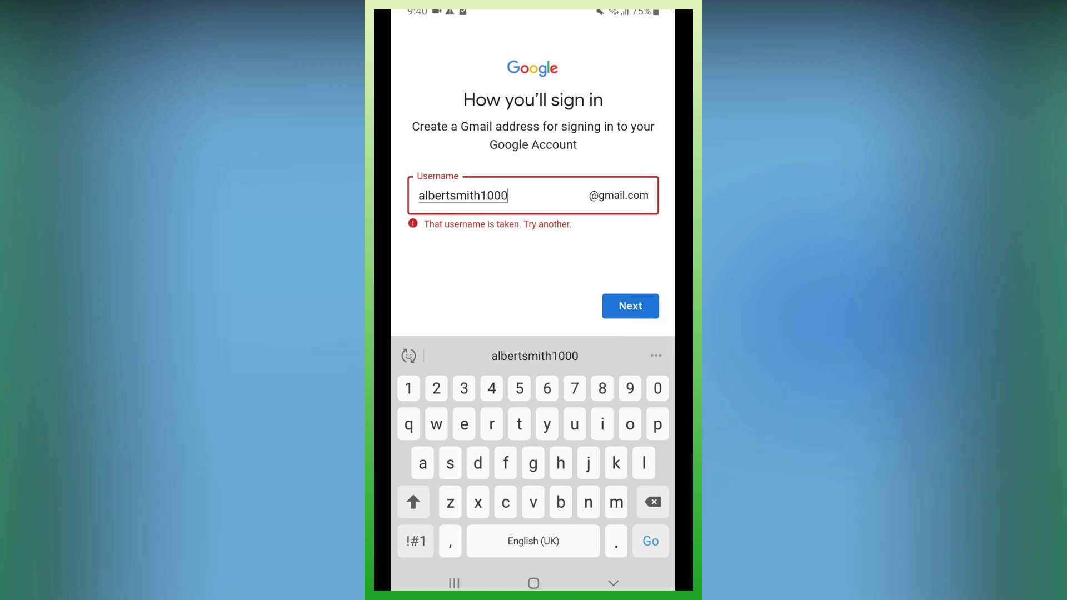
left_click(612, 583)
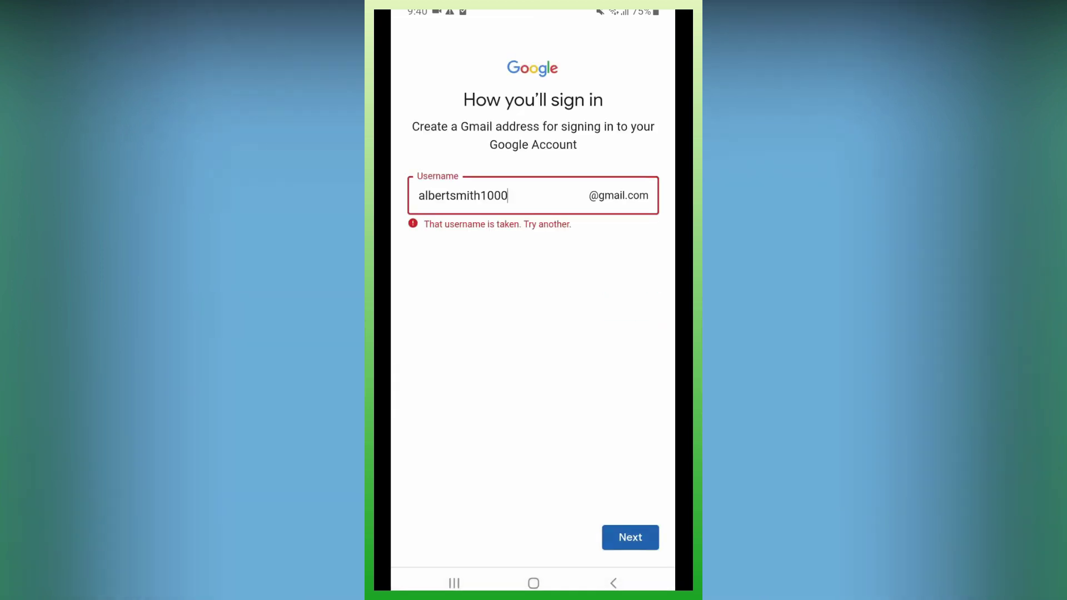
left_click(506, 196)
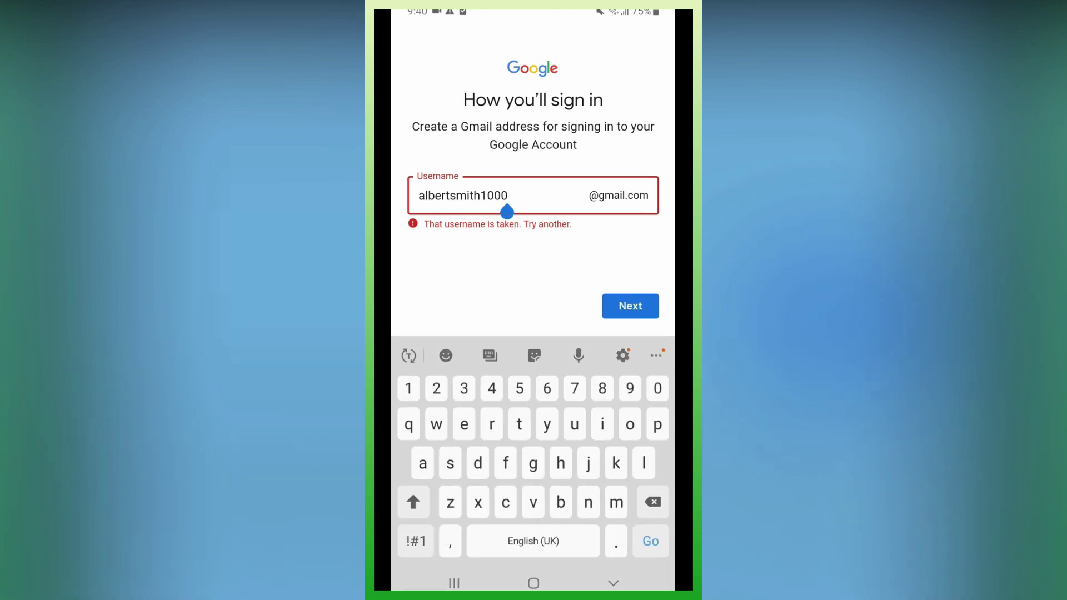
key("BackSpace")
key("BackSpace")
key("BackSpace")
key("BackSpace")
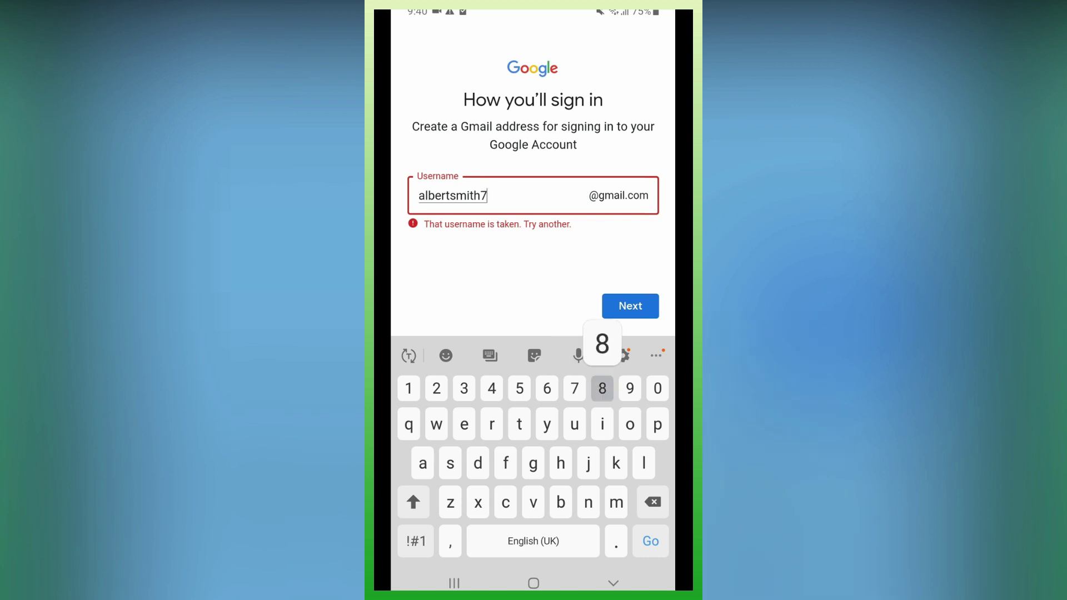
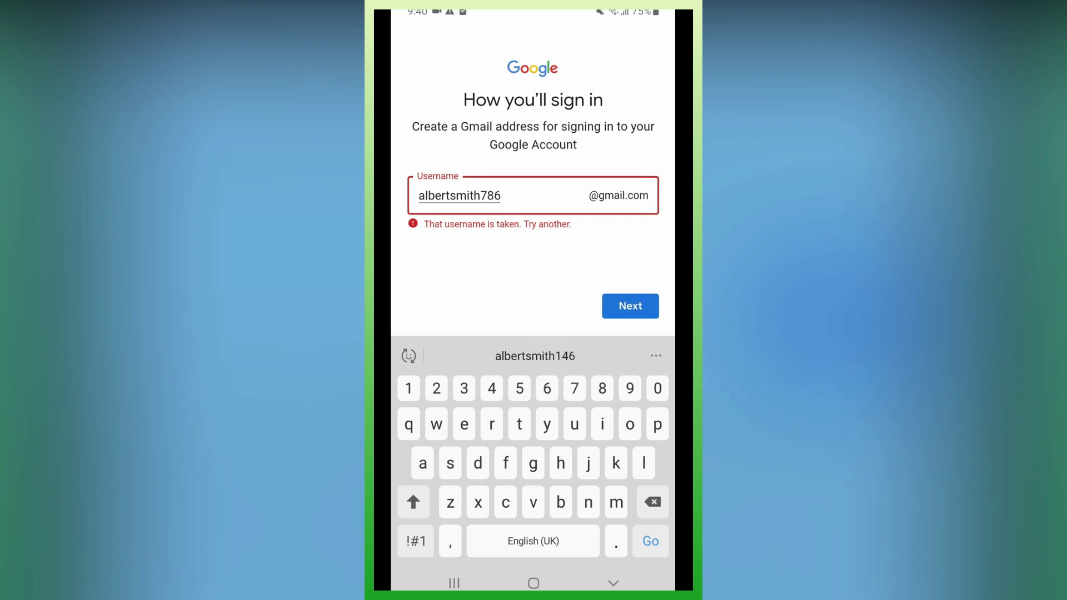
key("Return")
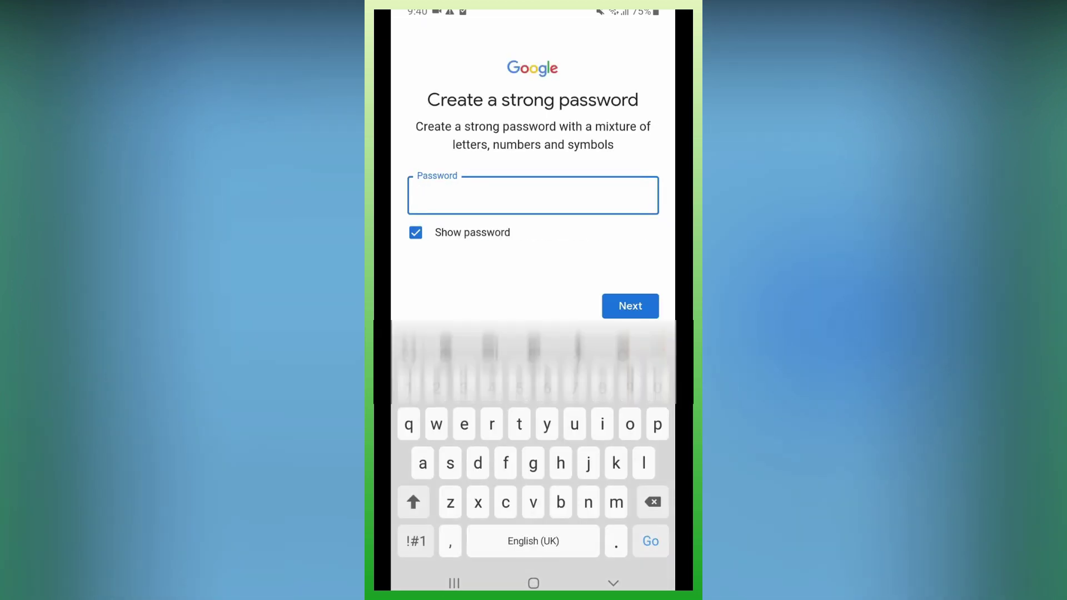
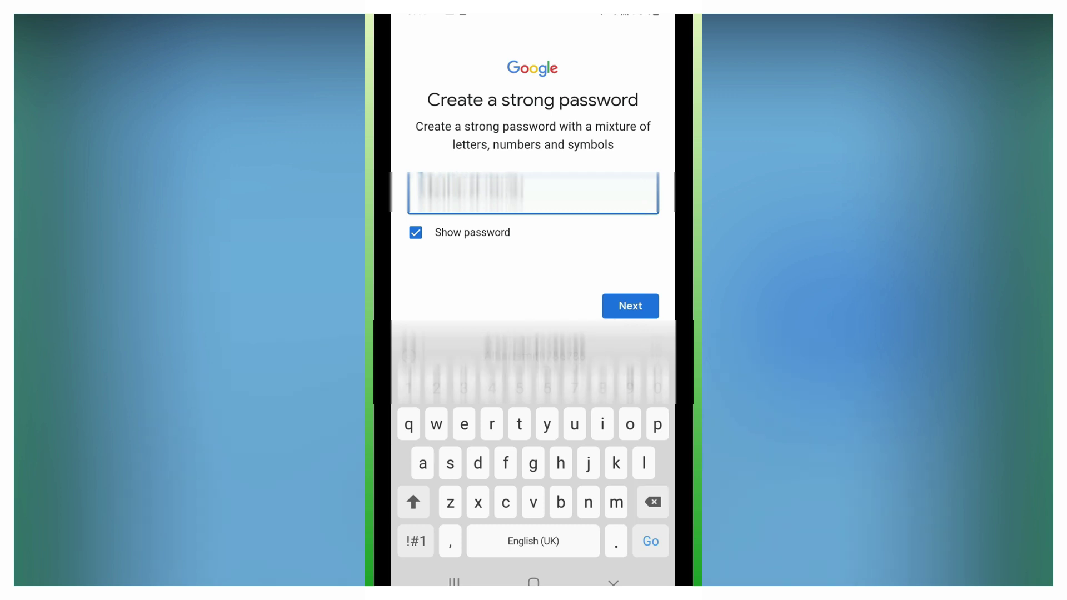
key("Return")
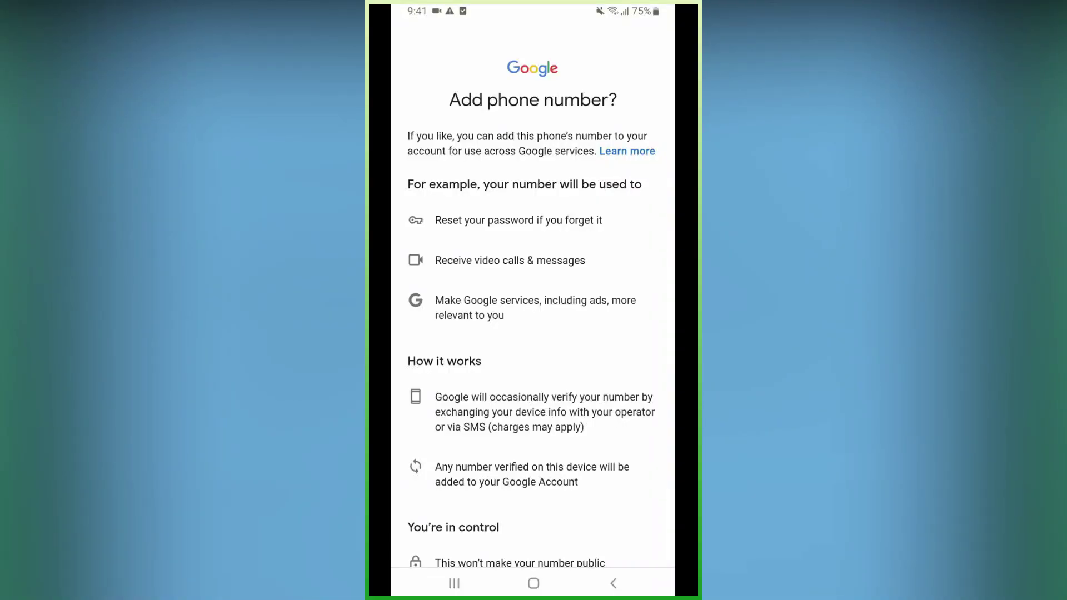
- Look over the phone-number page and its More options, then skip adding a number
scroll(534, 300, "down", 1)
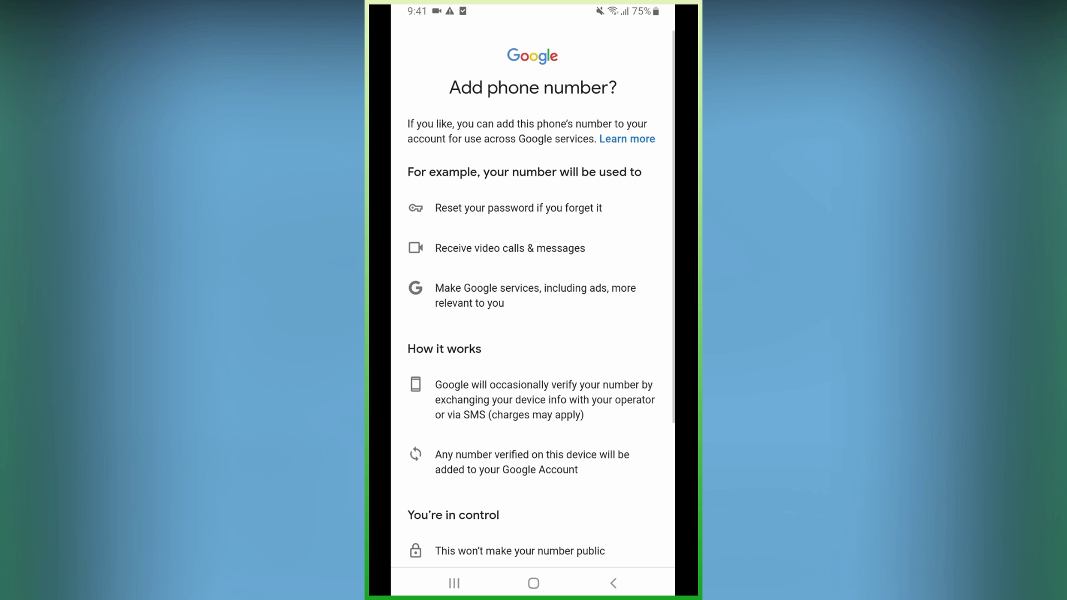
scroll(533, 300, "down", 5)
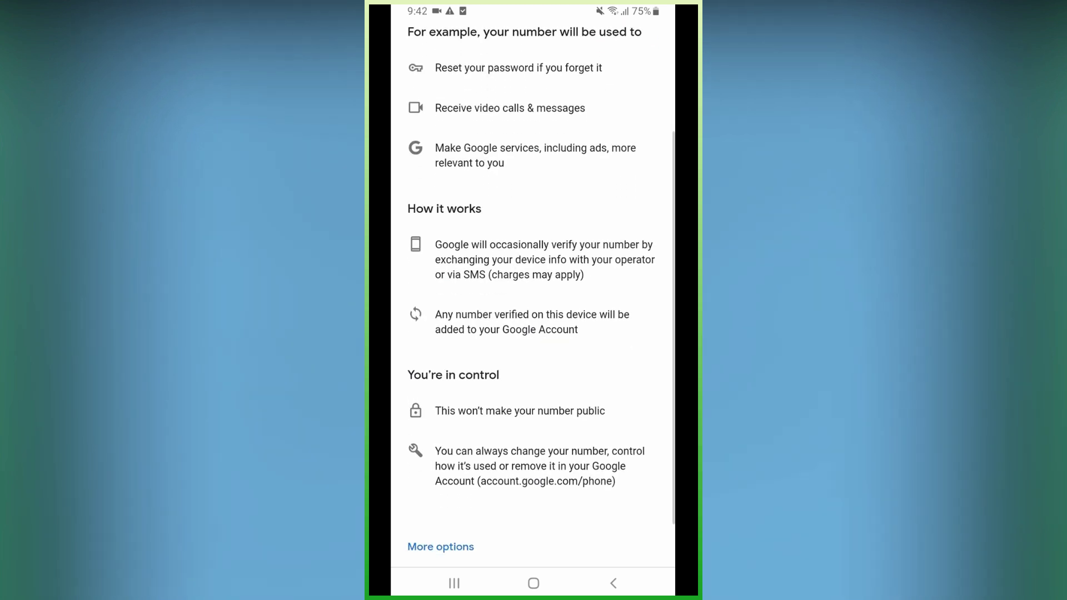
scroll(533, 300, "down", 1)
scroll(533, 300, "up", 1)
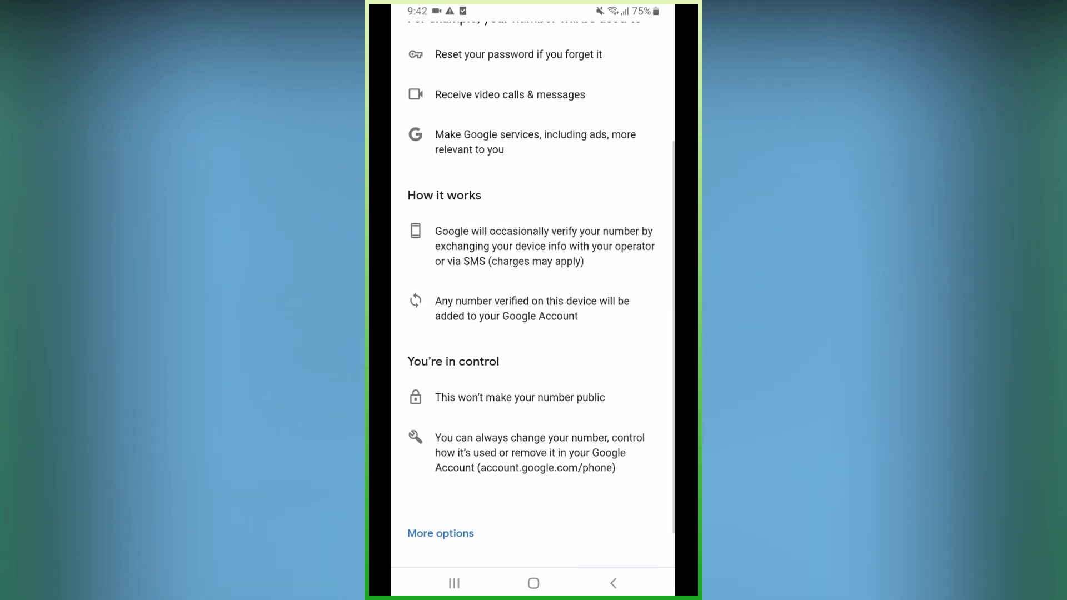
scroll(533, 300, "down", 1)
scroll(533, 300, "down", 1)
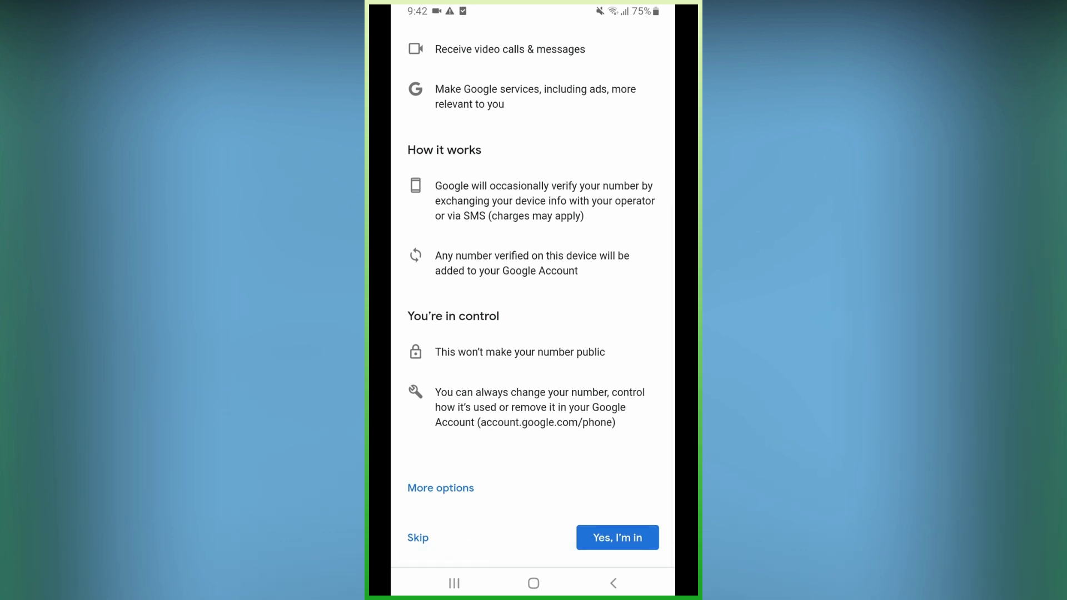
scroll(533, 300, "down", 1)
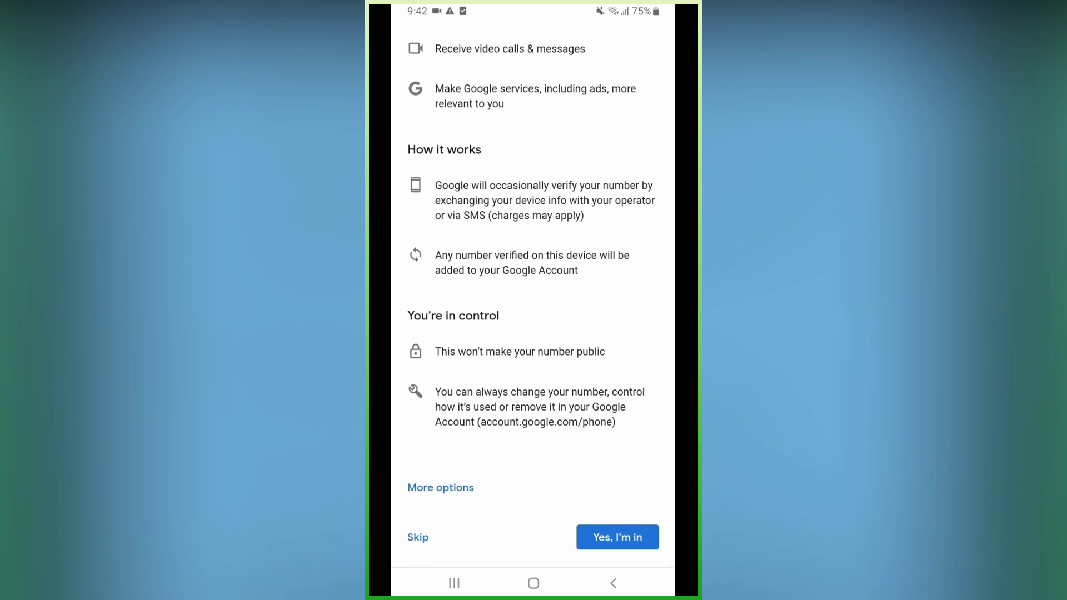
left_click(441, 487)
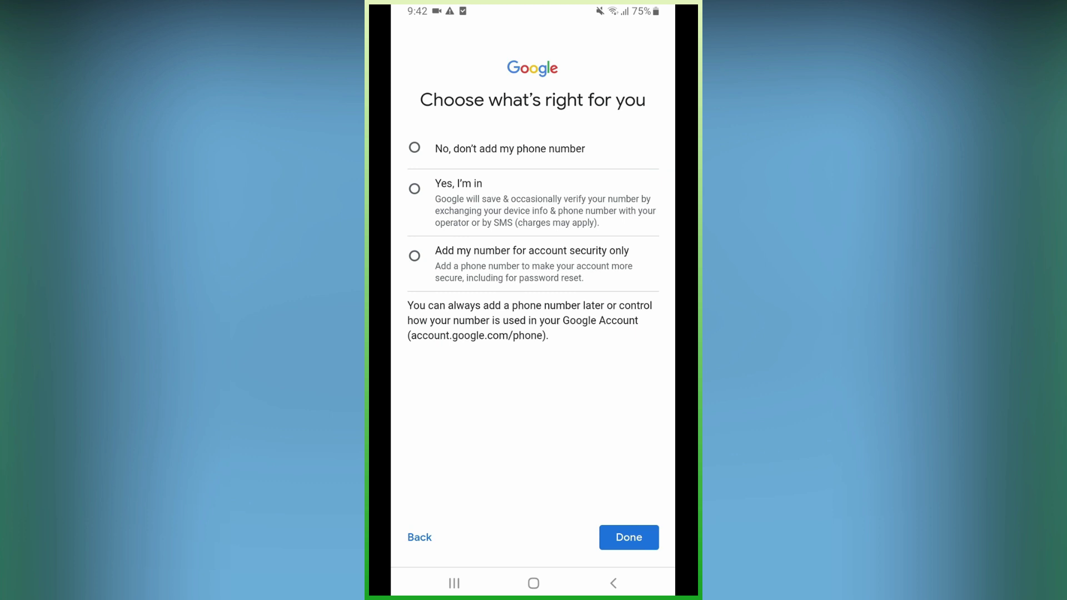
left_click(628, 537)
scroll(533, 300, "down", 5)
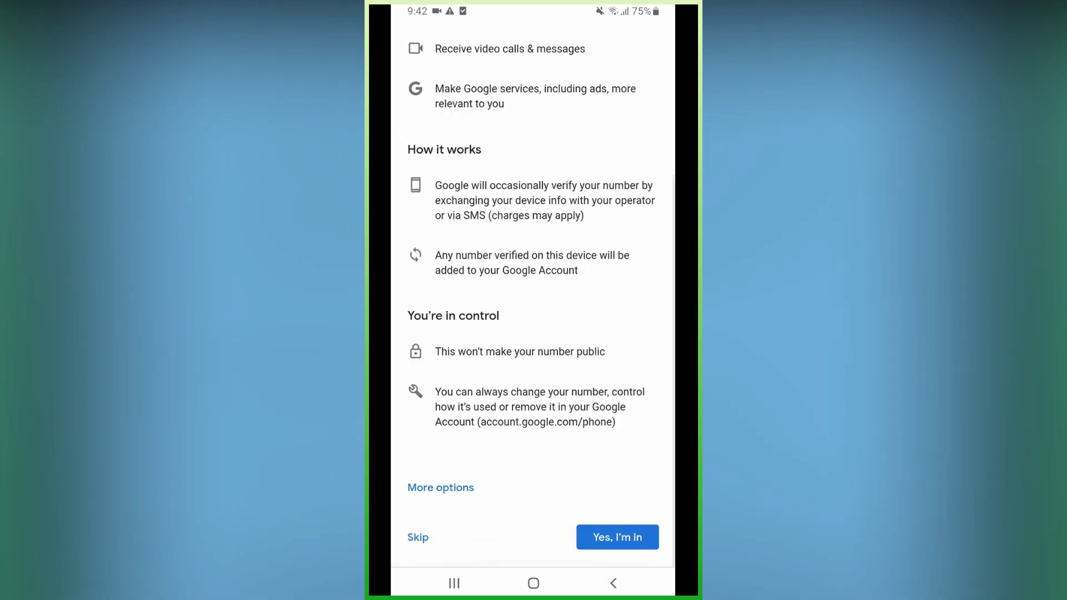
left_click(418, 536)
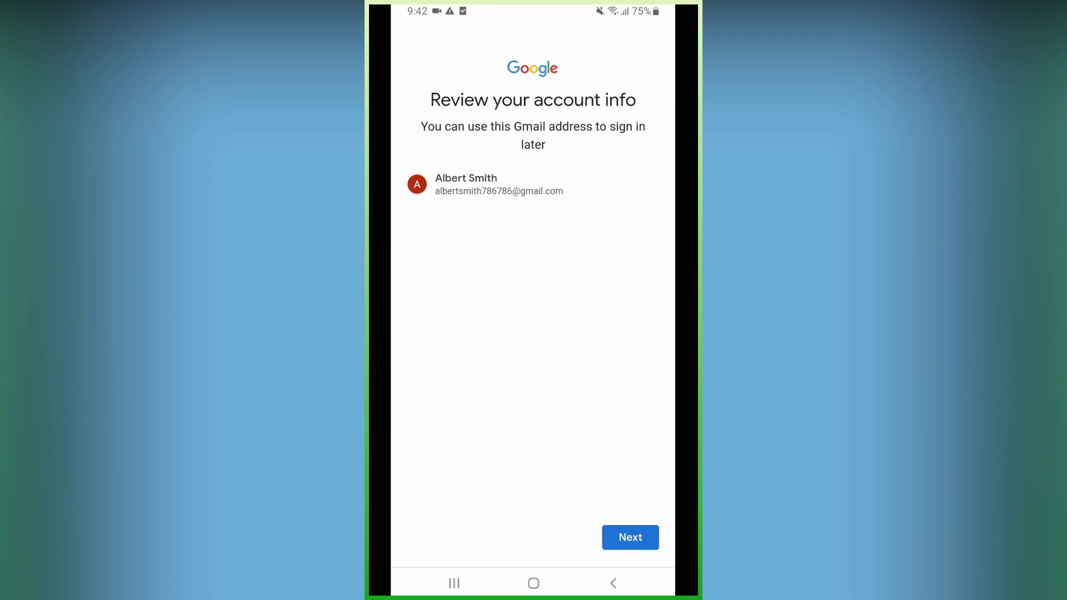
- Confirm the new Gmail account details on Review your account info
left_click(630, 537)
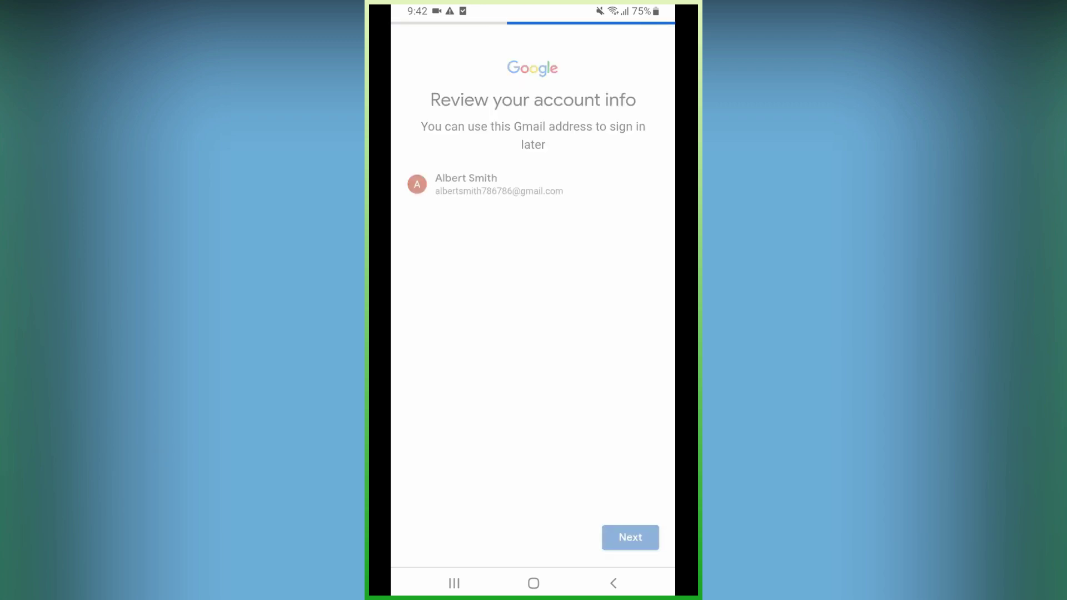
scroll(533, 300, "down", 10)
- Scroll through Privacy and Terms and choose I agree
scroll(533, 300, "down", 5)
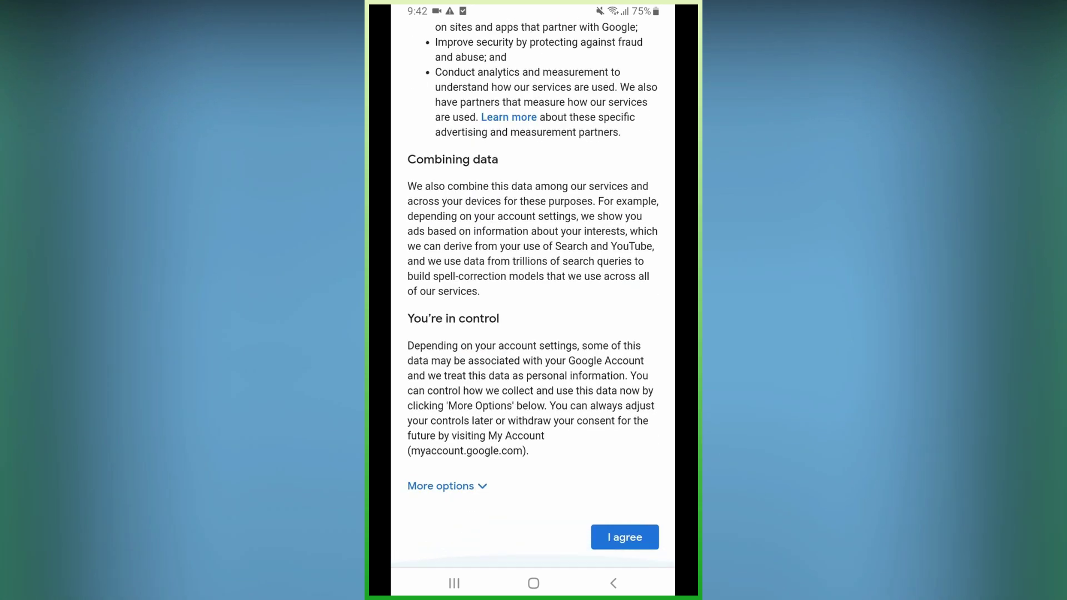
left_click(624, 537)
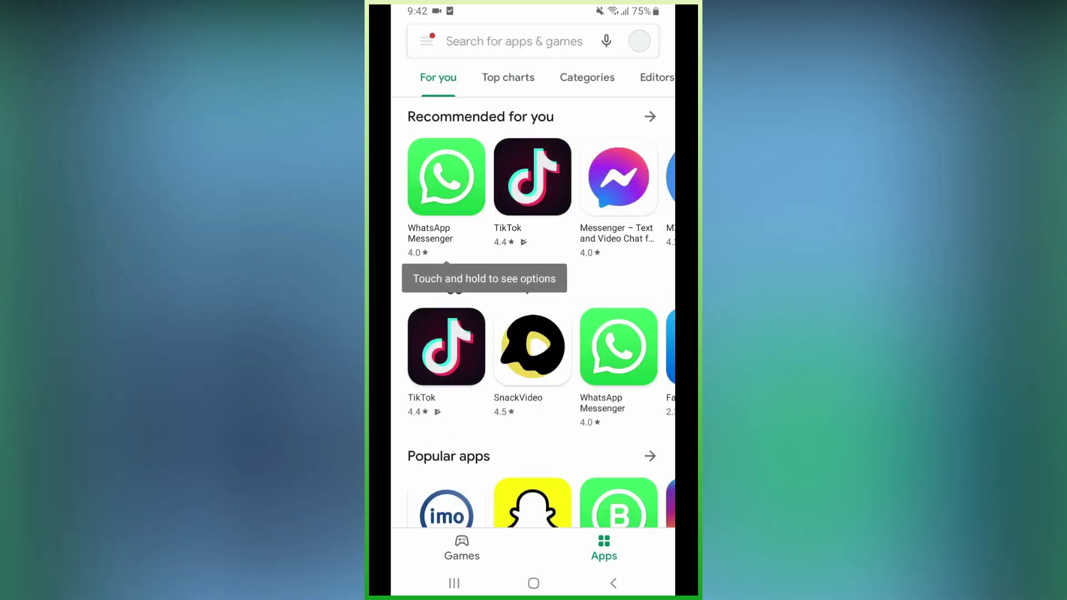
scroll(533, 278, "down", 3)
scroll(533, 278, "up", 3)
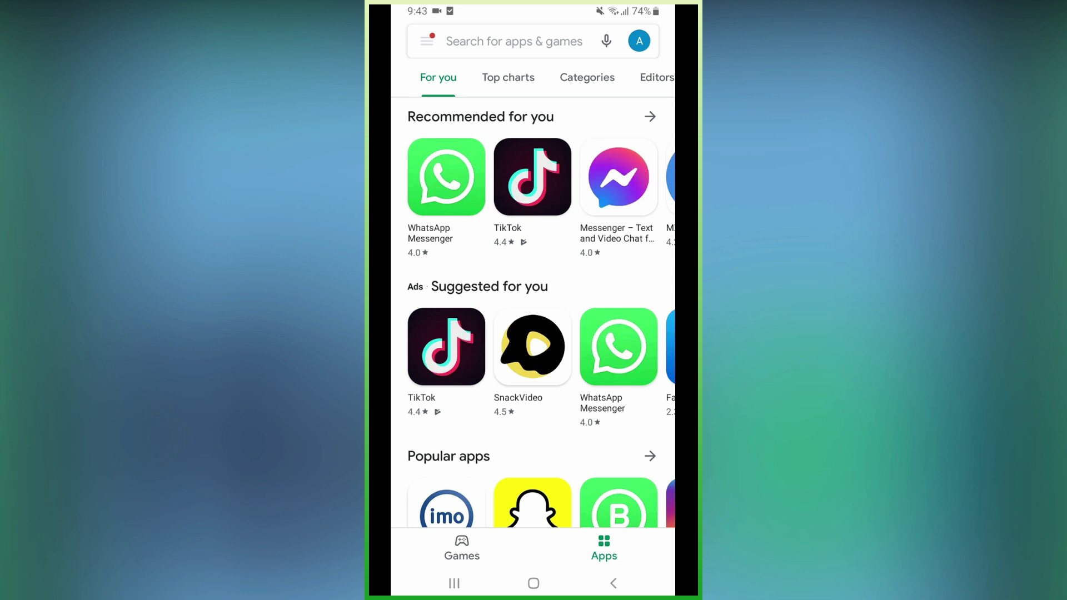
scroll(532, 312, "down", 2)
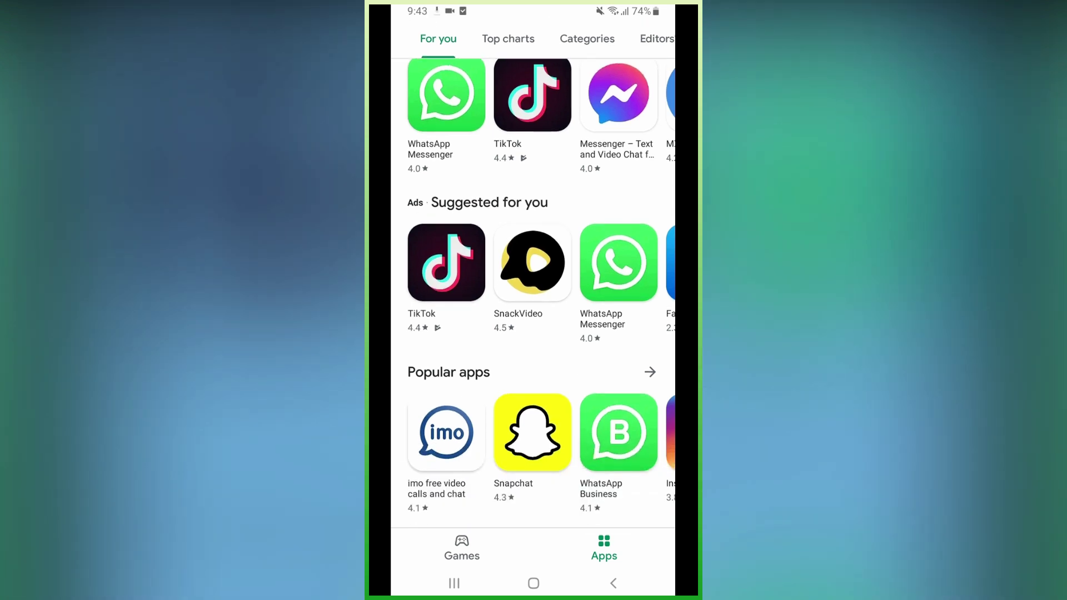
scroll(532, 294, "down", 2)
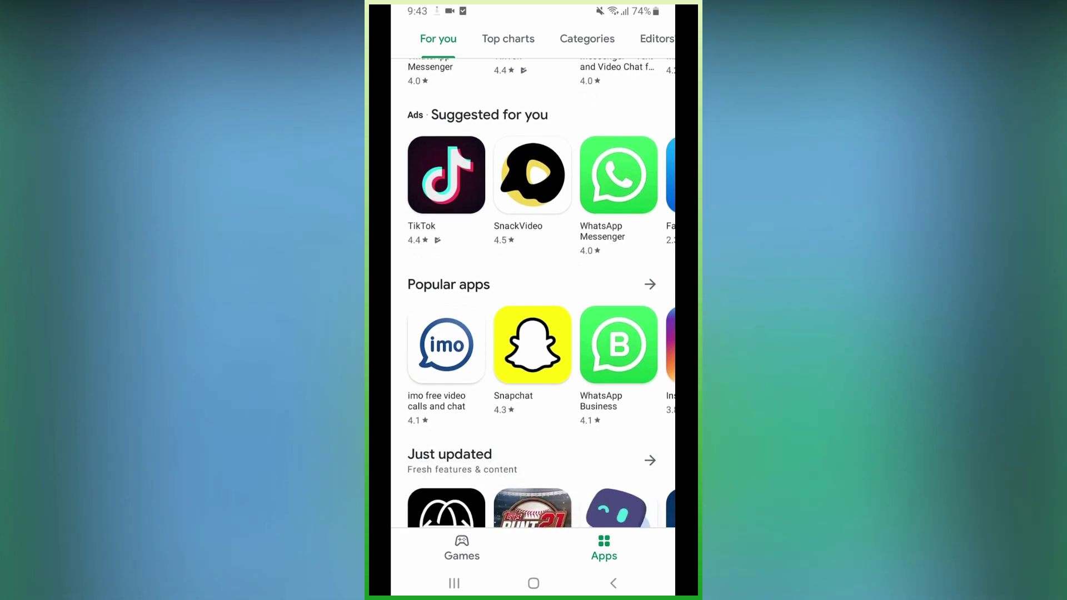
scroll(533, 295, "down", 3)
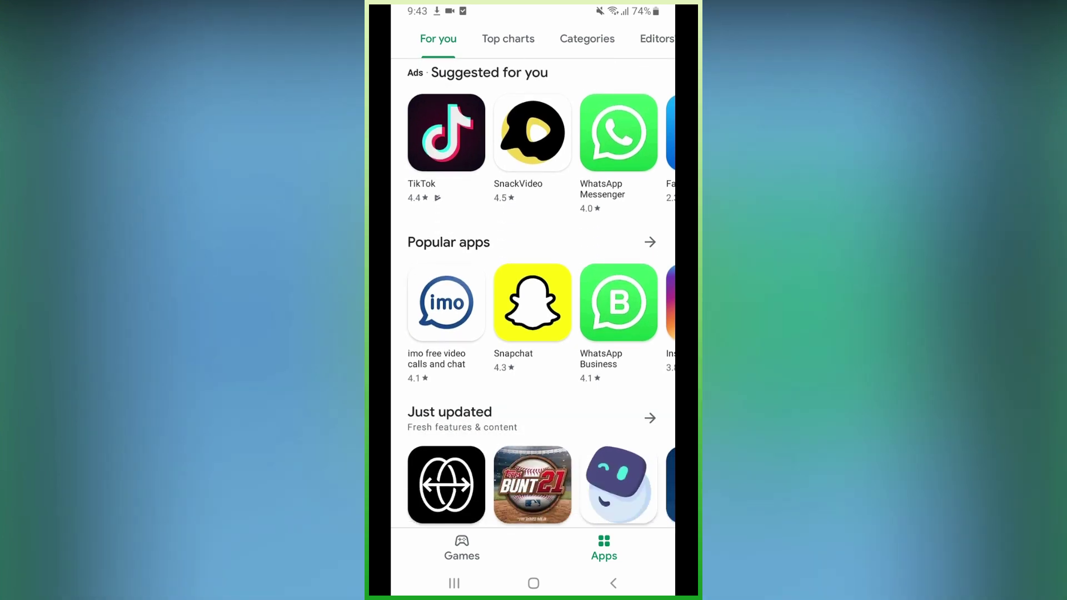
scroll(532, 294, "up", 5)
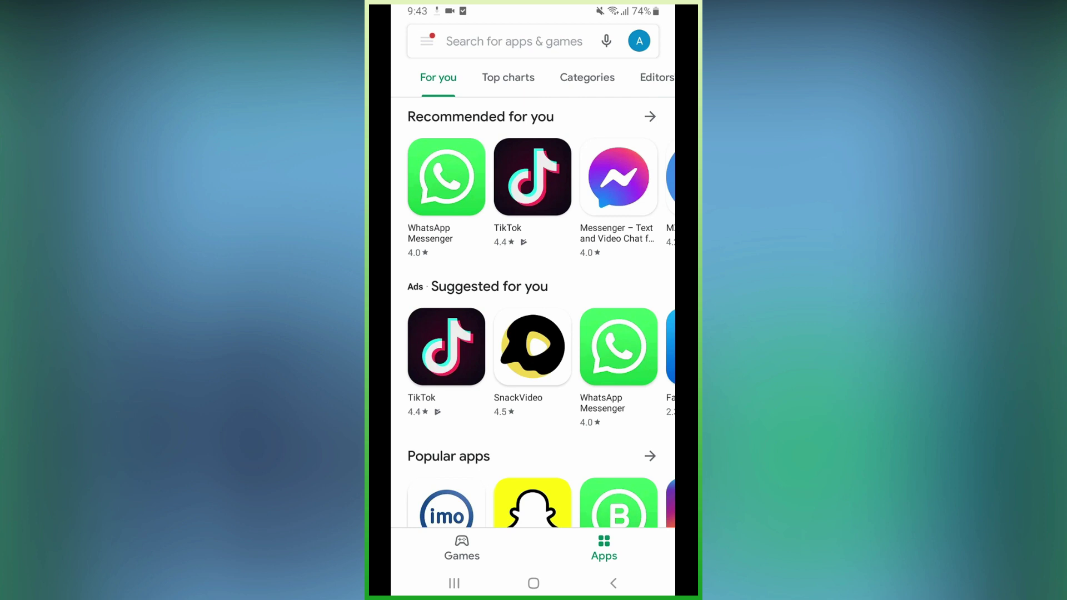